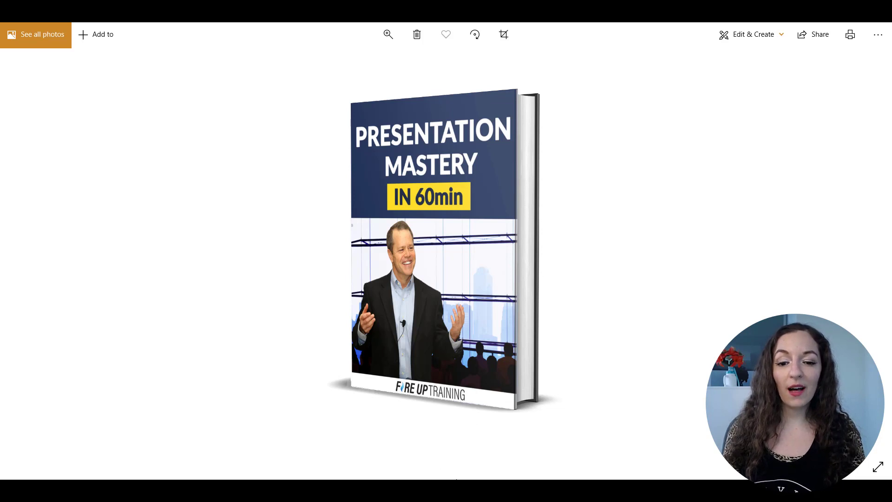
Step: Flip through the How to Train, LWT Module and Advisory Board mockups, ending on Insider YouTube Growth Secrets
mouse_move(393, 488)
left_click(394, 473)
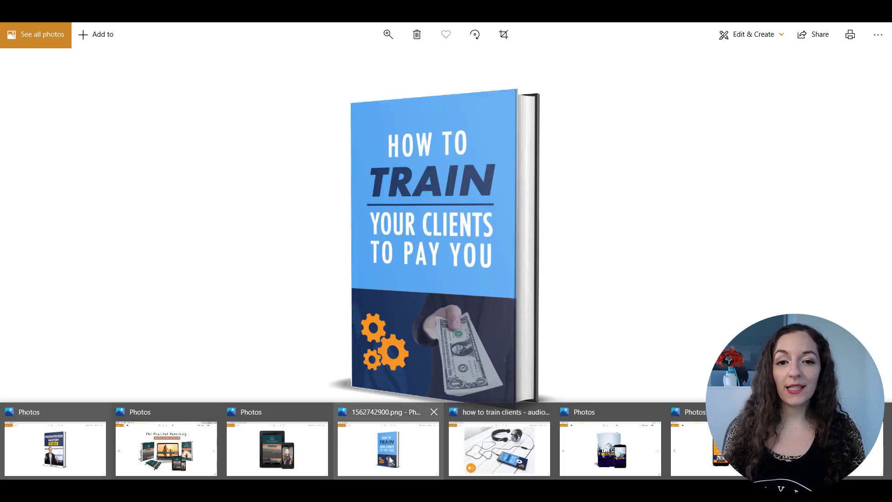
mouse_move(476, 491)
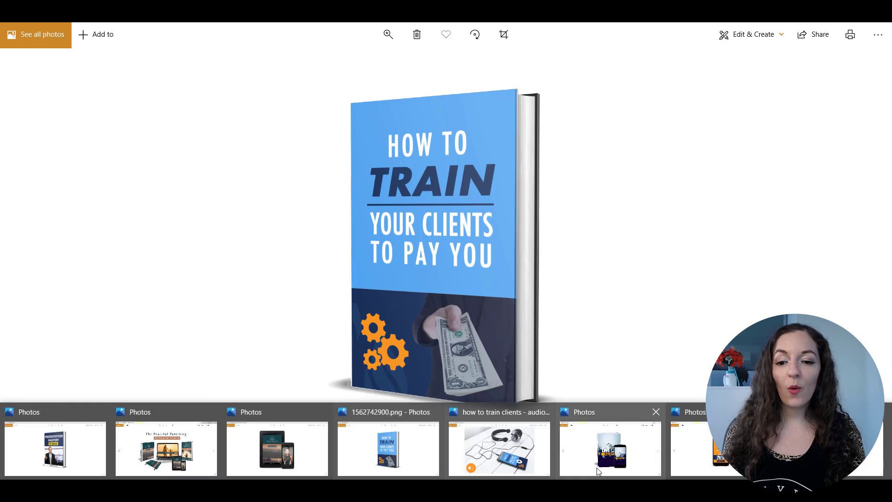
left_click(625, 449)
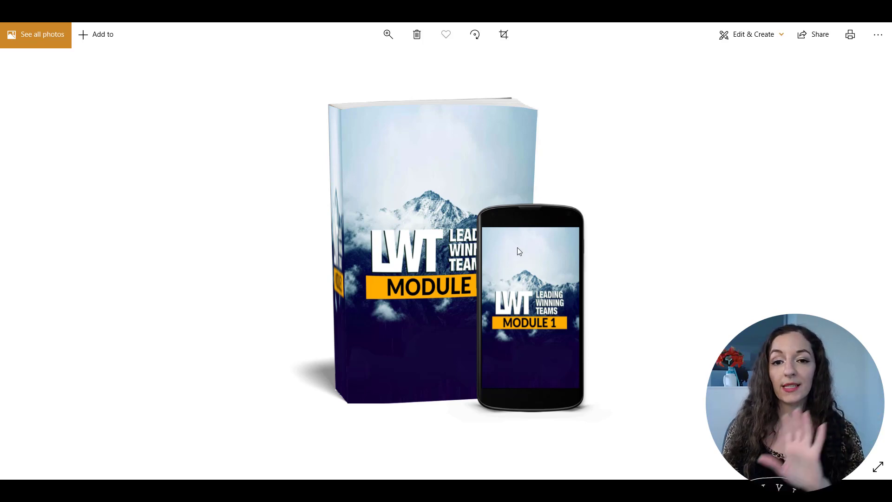
mouse_move(492, 491)
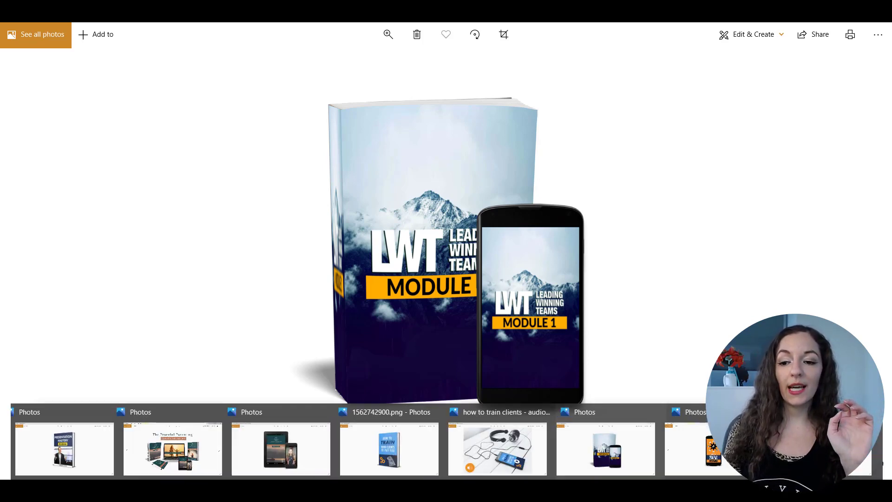
left_click(710, 458)
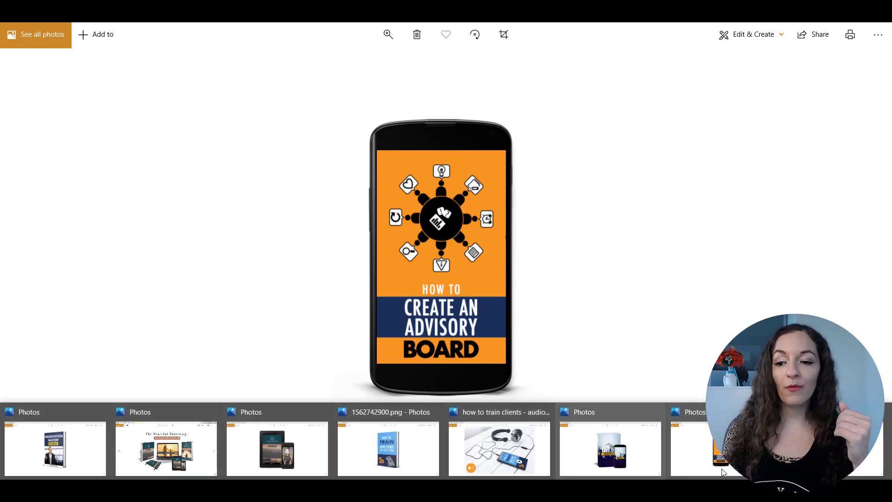
left_click(390, 449)
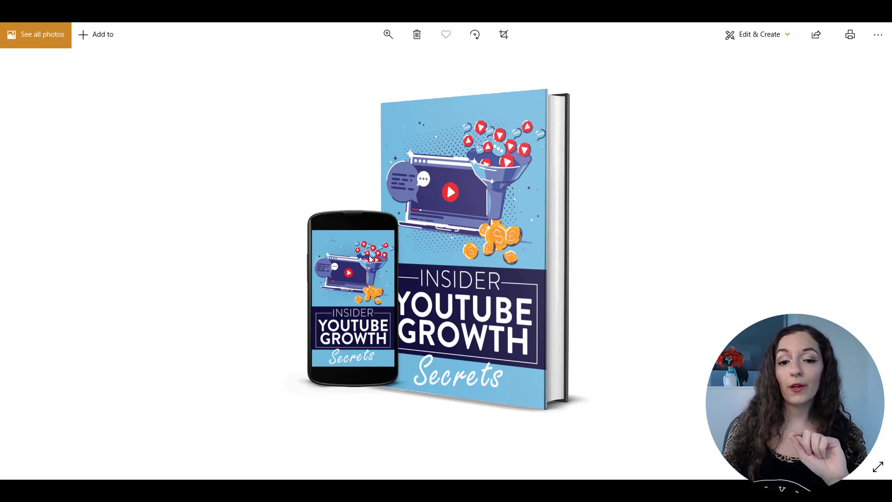
Step: Switch to the DIY Book Design mockup maker and look through its Single e-reader, phone, tablet and paperback templates
mouse_move(328, 492)
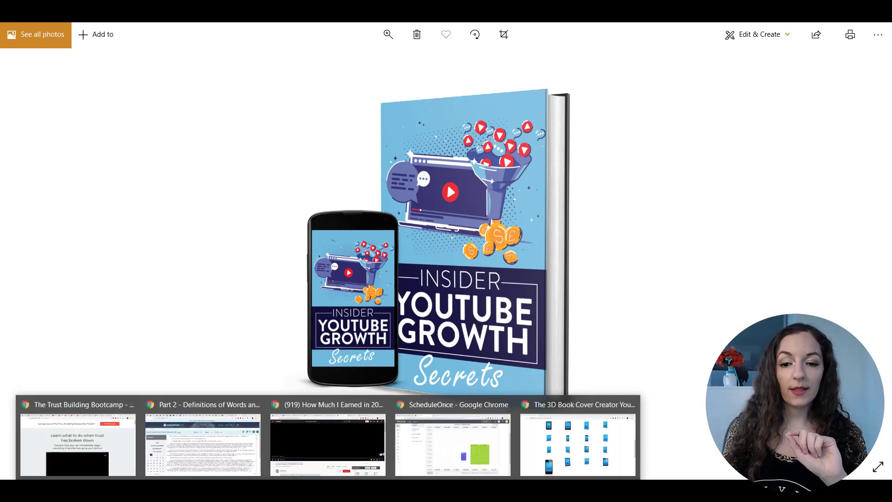
left_click(583, 432)
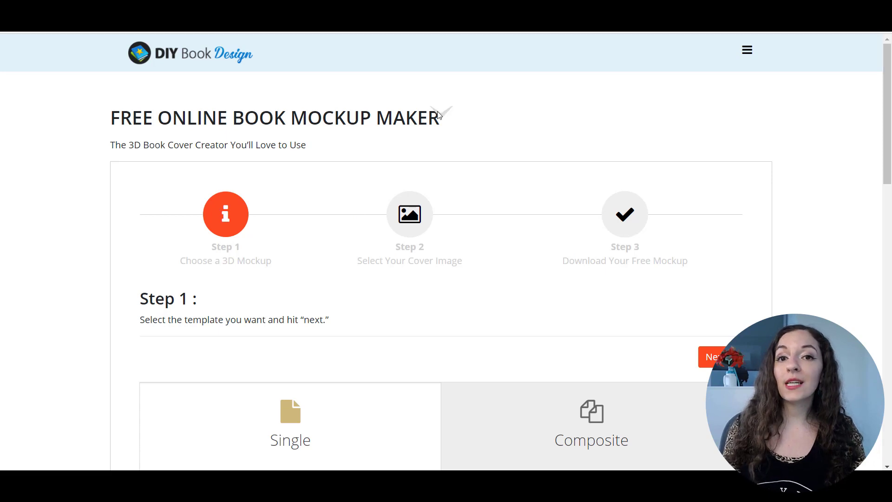
scroll(465, 216, "down", 3)
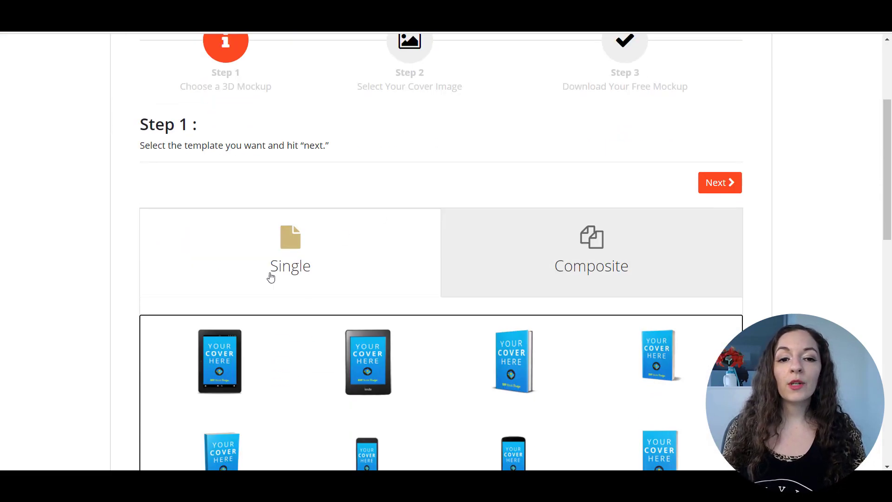
scroll(267, 282, "down", 3)
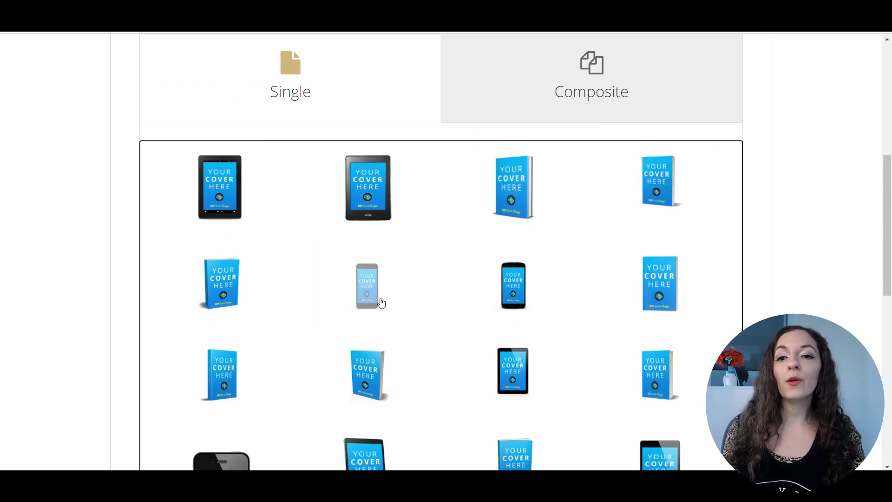
scroll(482, 116, "down", 2)
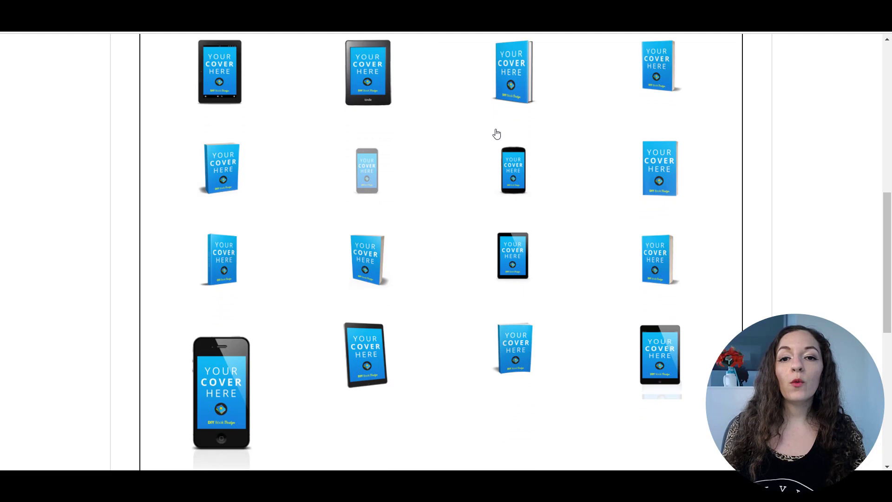
scroll(497, 134, "up", 3)
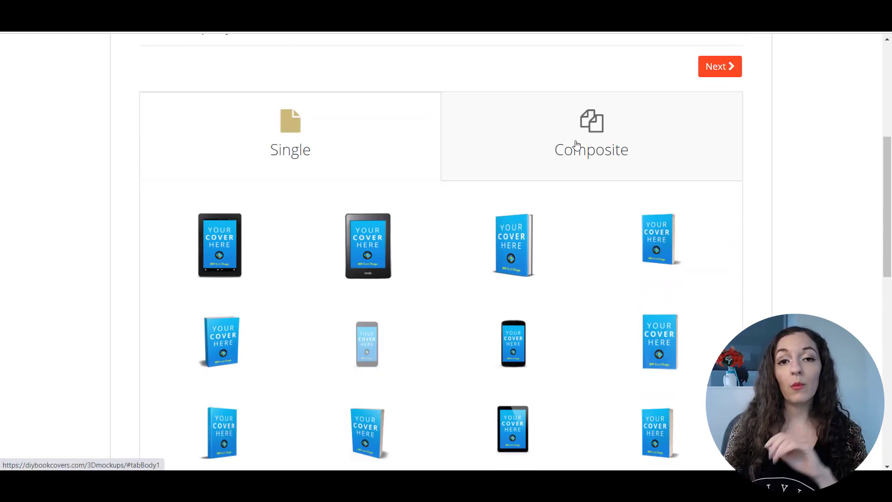
Step: Browse the Composite templates, trying the book-with-phone and then the book-with-tablet mockup
left_click(576, 145)
scroll(559, 163, "up", 1)
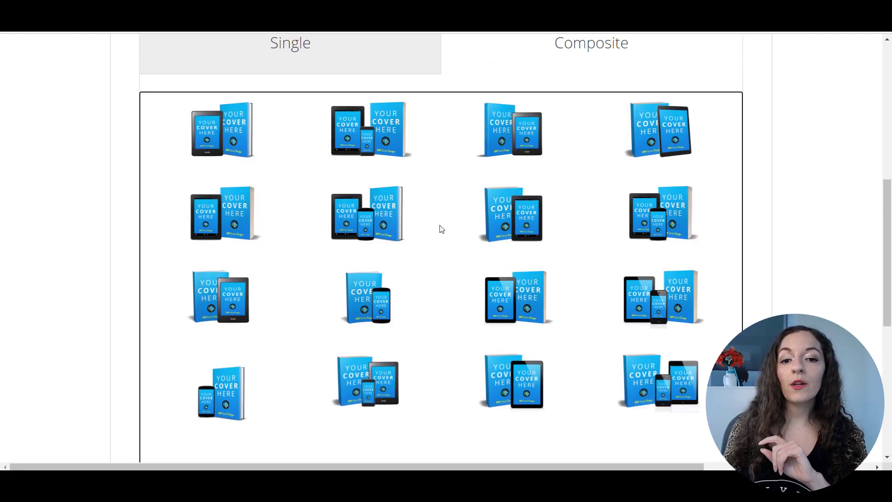
left_click(352, 289)
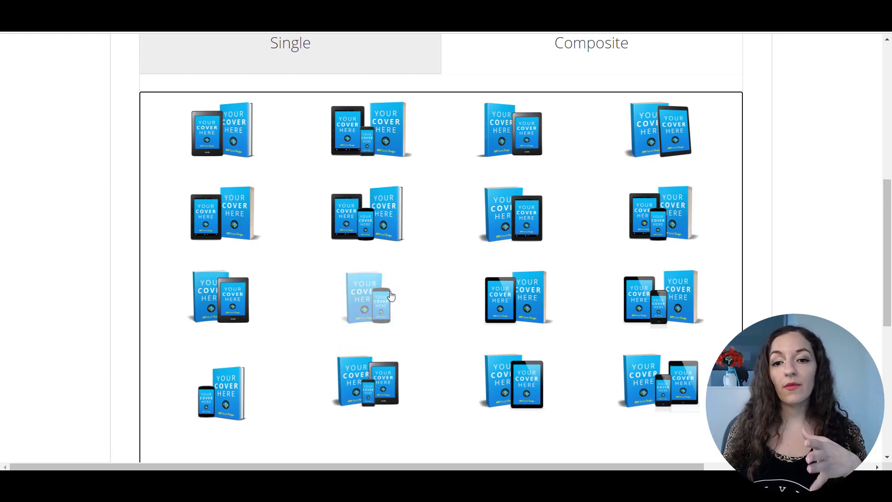
left_click(520, 234)
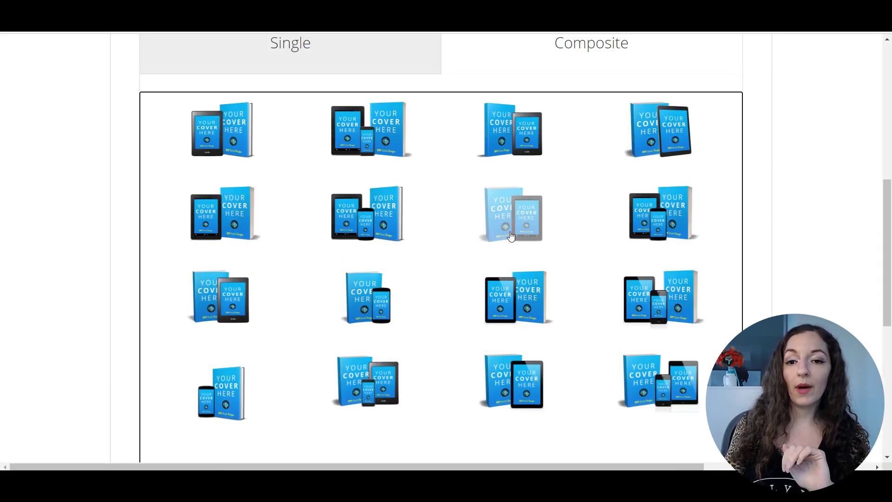
Step: Return to the Single templates and select the standing hardcover book mockup
left_click(302, 42)
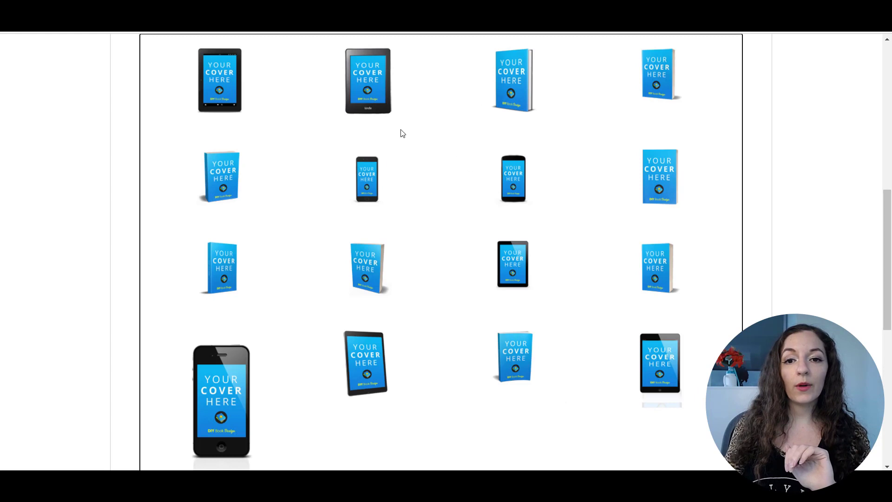
scroll(413, 134, "up", 1)
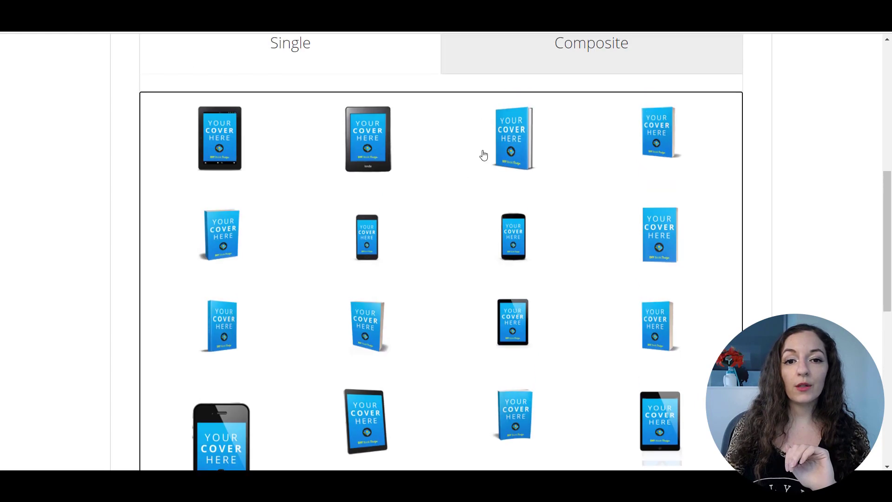
left_click(527, 137)
Step: Proceed to Step 2 and bring the Cover Image upload fields into view
scroll(527, 142, "up", 4)
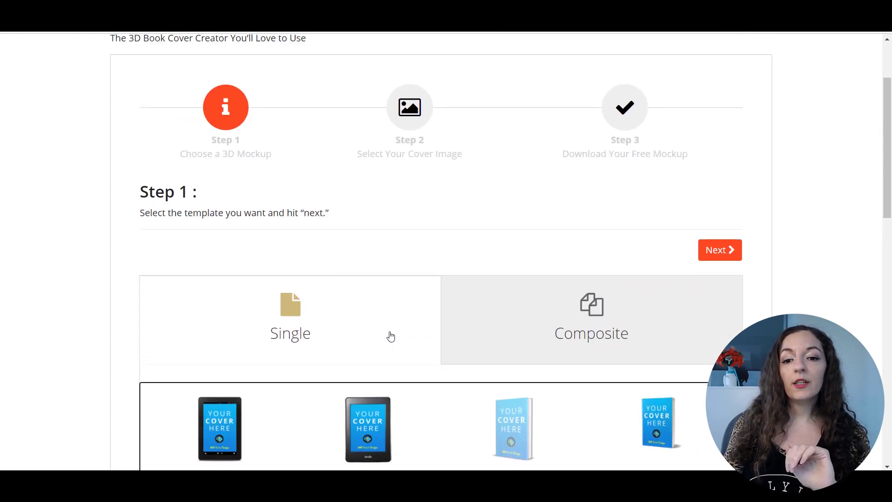
left_click(715, 256)
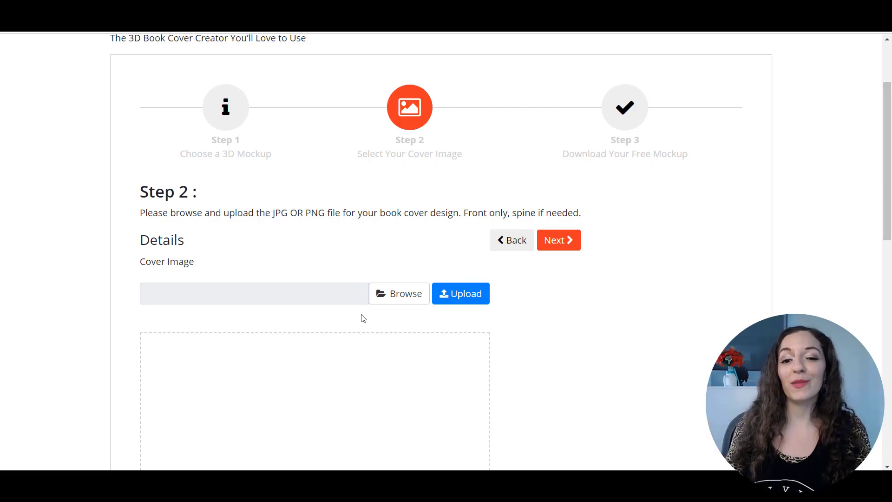
scroll(502, 281, "down", 1)
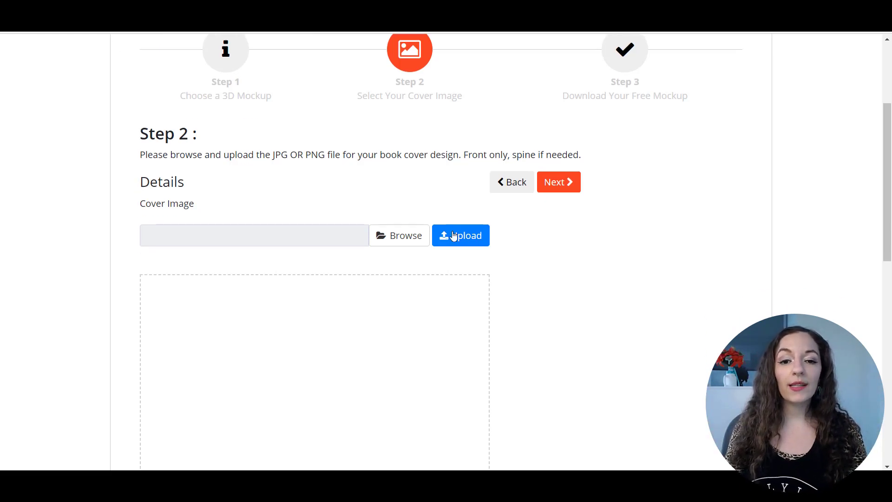
Step: Upload 'YouTube SEO simplified cover.jpg' from the Landing page folder as the book cover
left_click(404, 239)
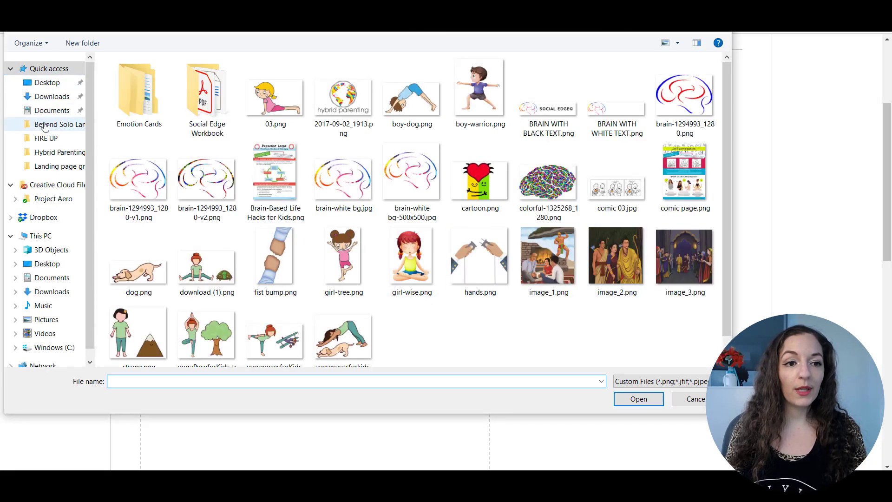
left_click(56, 166)
left_click(630, 262)
double_click(630, 260)
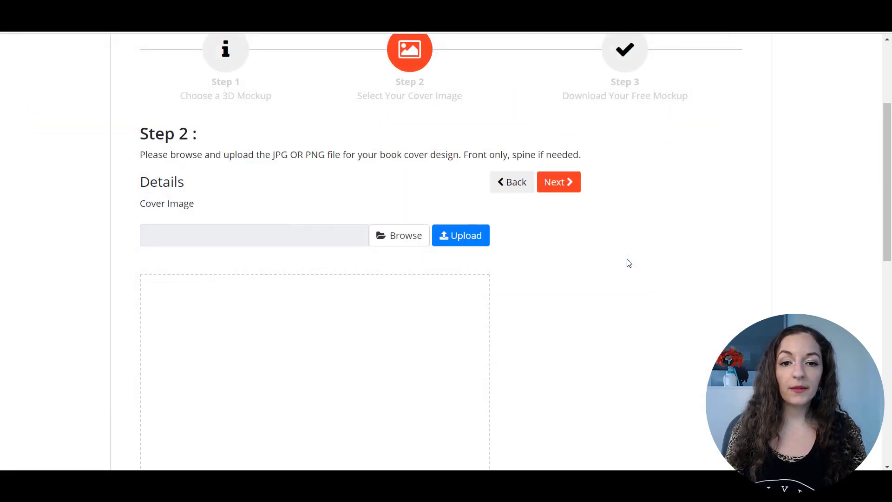
left_click(474, 236)
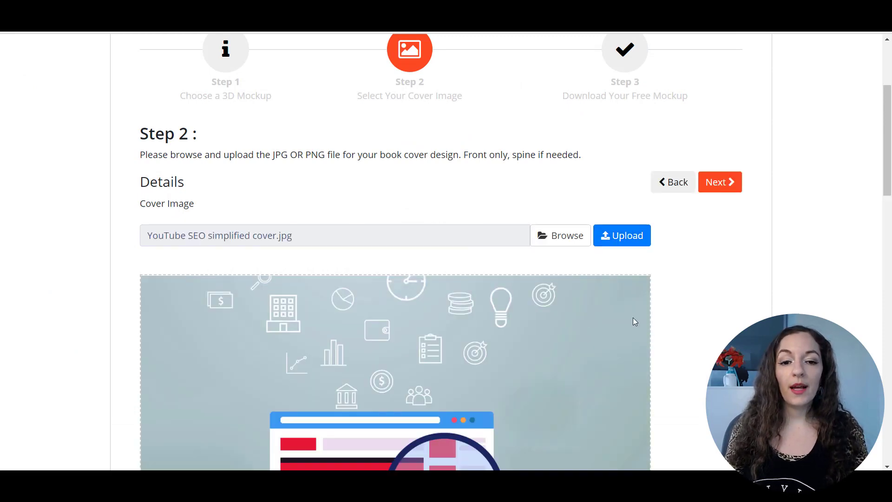
scroll(637, 318, "down", 5)
scroll(638, 316, "down", 6)
scroll(638, 316, "up", 10)
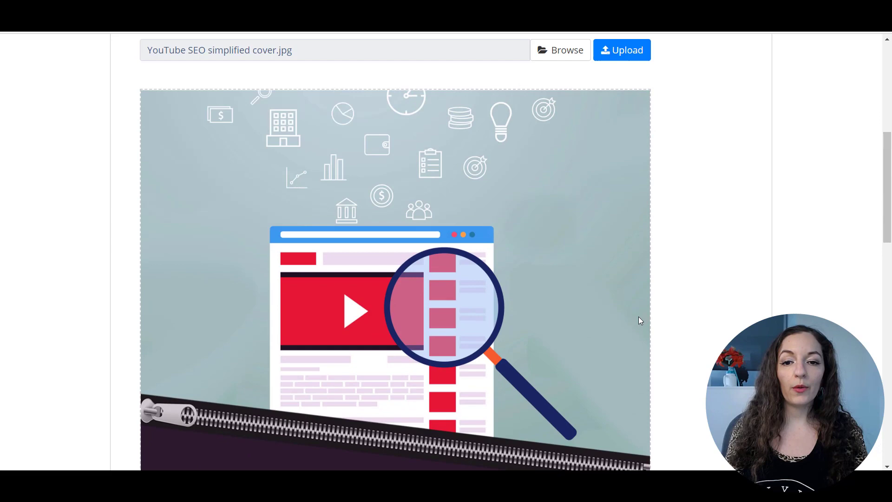
scroll(639, 322, "up", 2)
Step: Advance to Step 3 and download the 3D hardcover mockup as a JPG
left_click(721, 238)
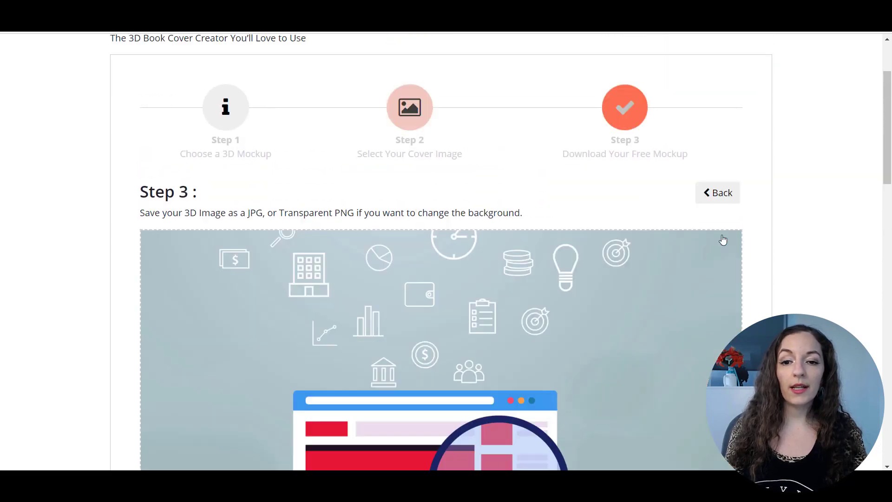
scroll(587, 246, "down", 1)
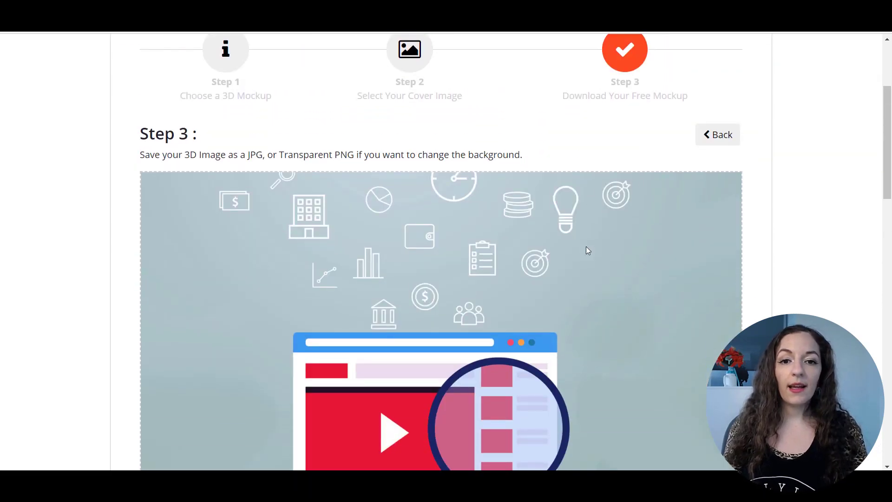
scroll(586, 247, "down", 5)
scroll(583, 252, "down", 12)
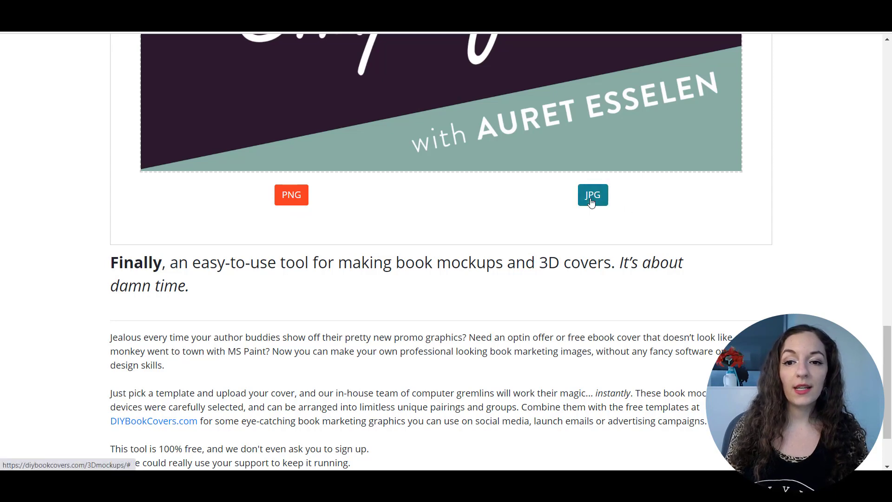
left_click(591, 202)
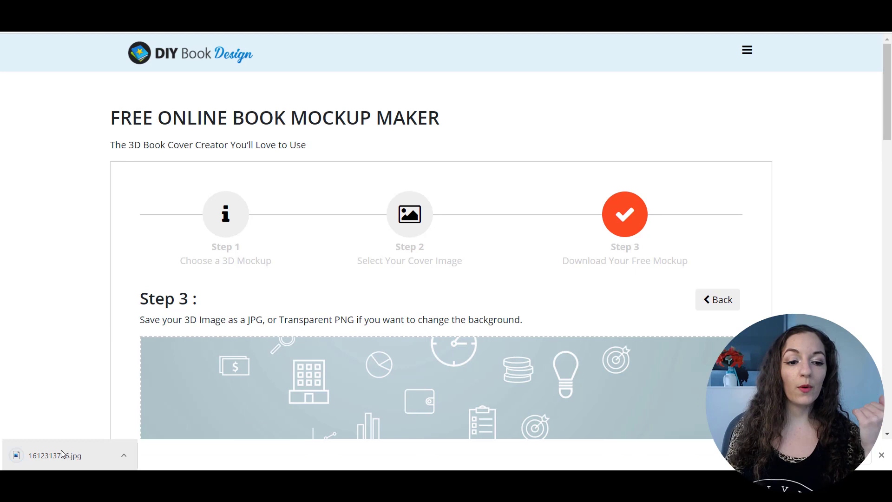
Step: Open the downloaded mockup JPG from the download bar and scroll through it
left_click(64, 455)
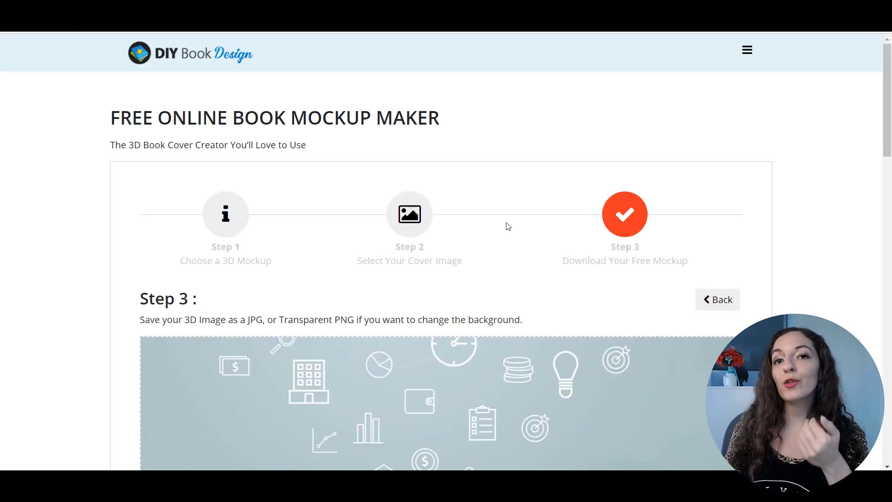
scroll(501, 223, "down", 5)
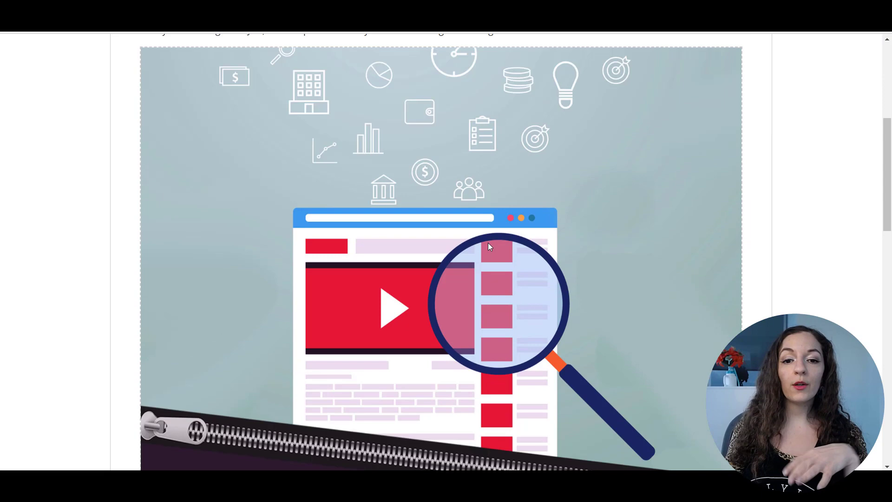
scroll(495, 250, "down", 5)
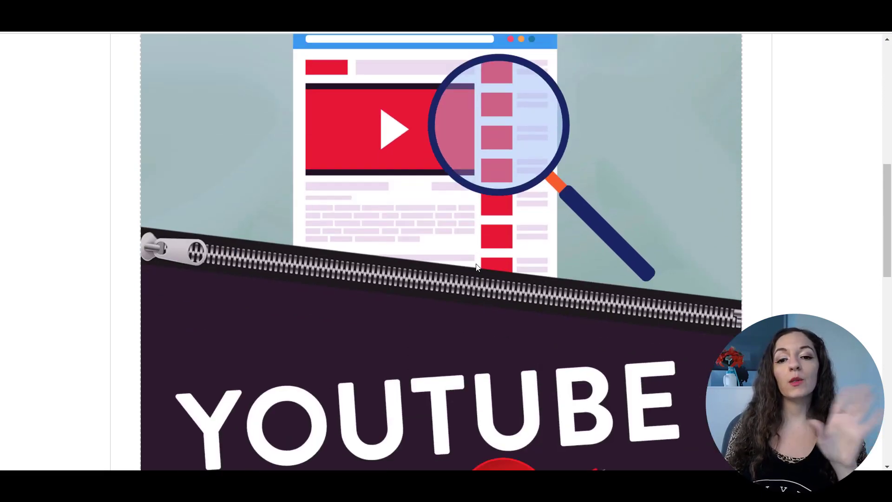
scroll(511, 337, "up", 6)
scroll(507, 332, "up", 5)
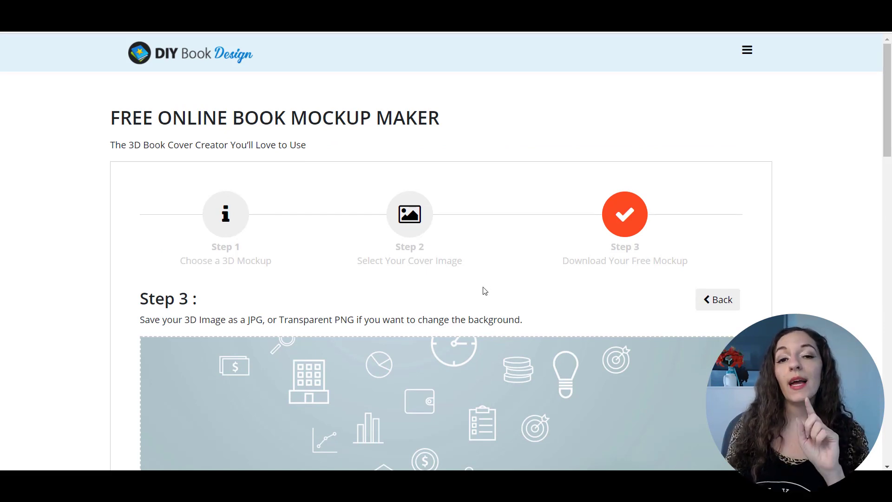
Step: Cycle through the How to Train and Peaceful Parenting photos, ending on the tablet-and-phone course mockup
mouse_move(388, 488)
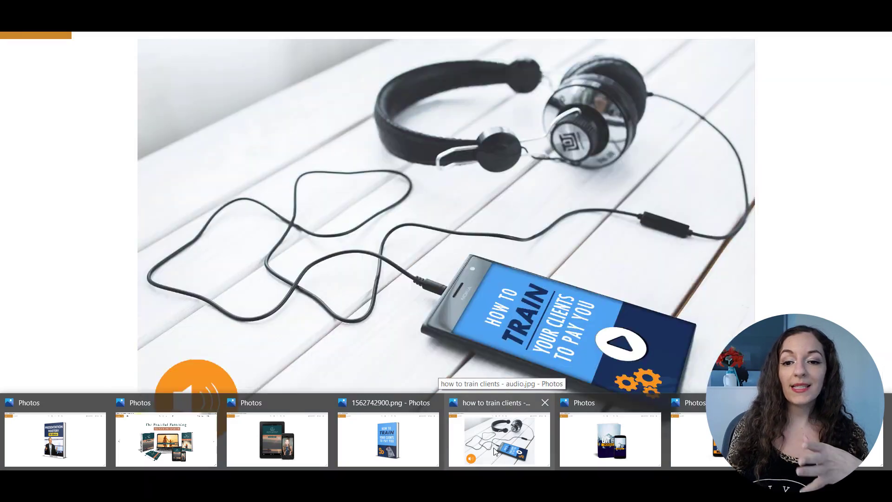
left_click(495, 450)
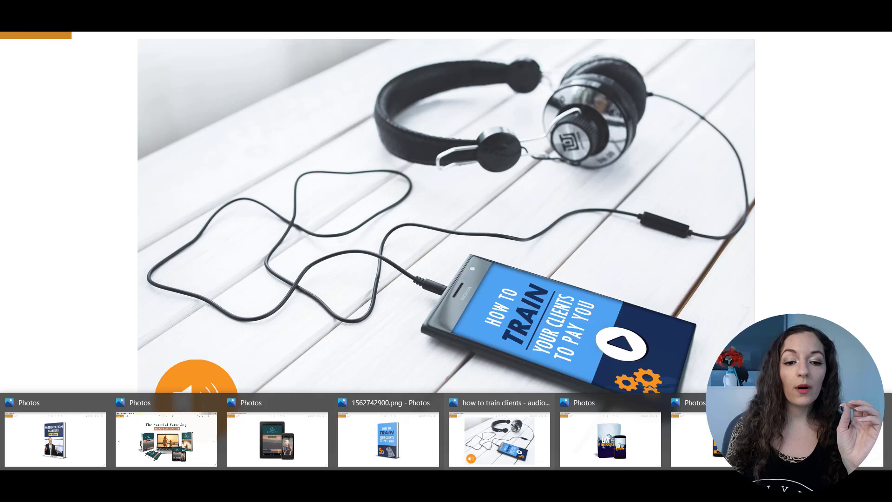
left_click(171, 451)
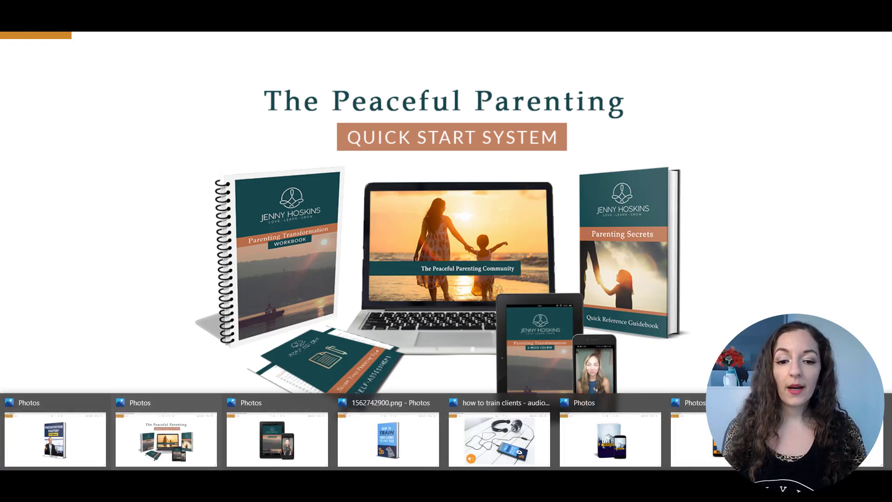
left_click(302, 437)
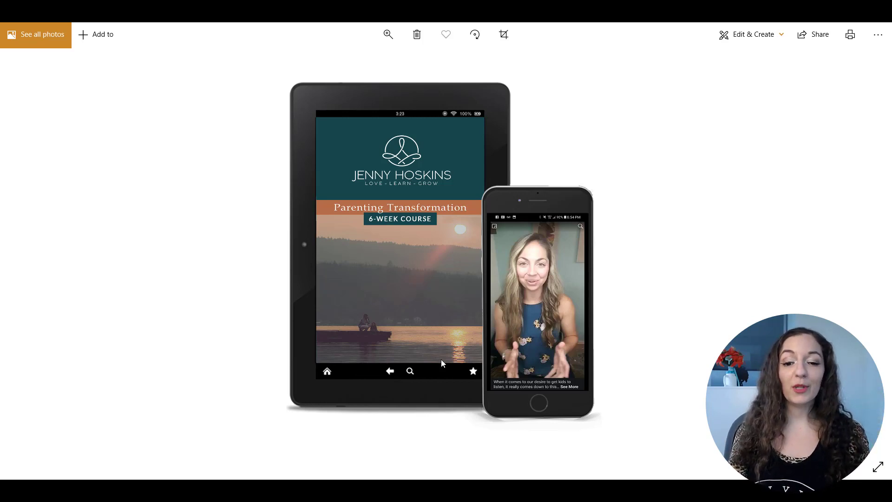
Step: Switch Photos back to the Peaceful Parenting Quick Start System bundle mockup
left_click(161, 455)
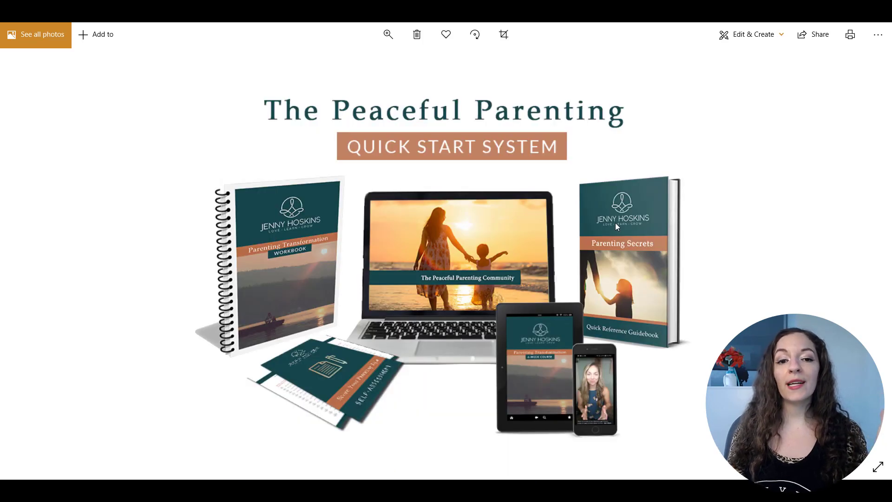